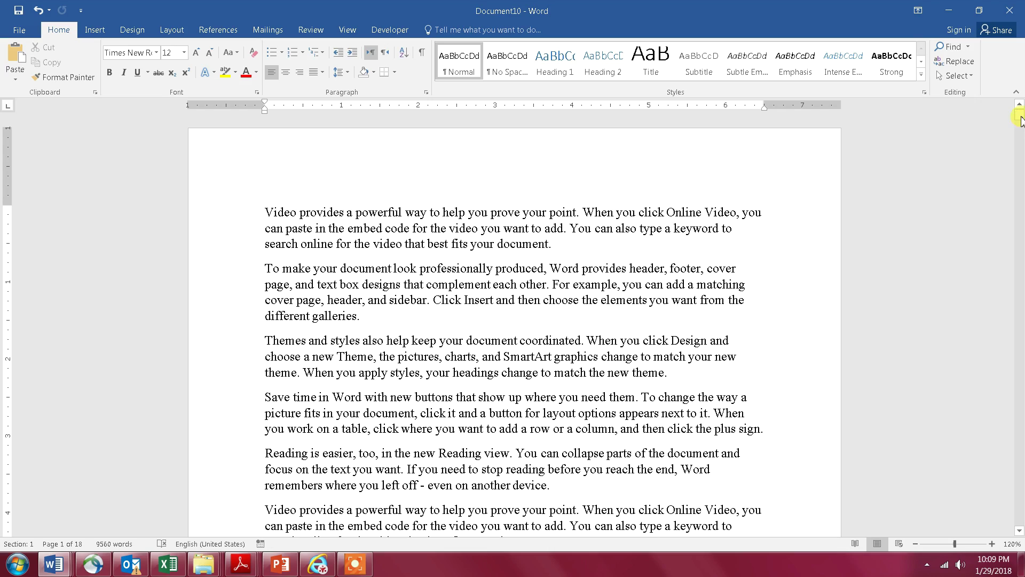
- Scroll down to the bottom of page 1, where the footer shows only page number 1
{"action": "mouse_move", "coordinate": [1019, 114]}
{"action": "left_mouse_down"}
{"action": "mouse_move", "coordinate": [1015, 164]}
{"action": "mouse_move", "coordinate": [1022, 131]}
{"action": "left_mouse_up"}
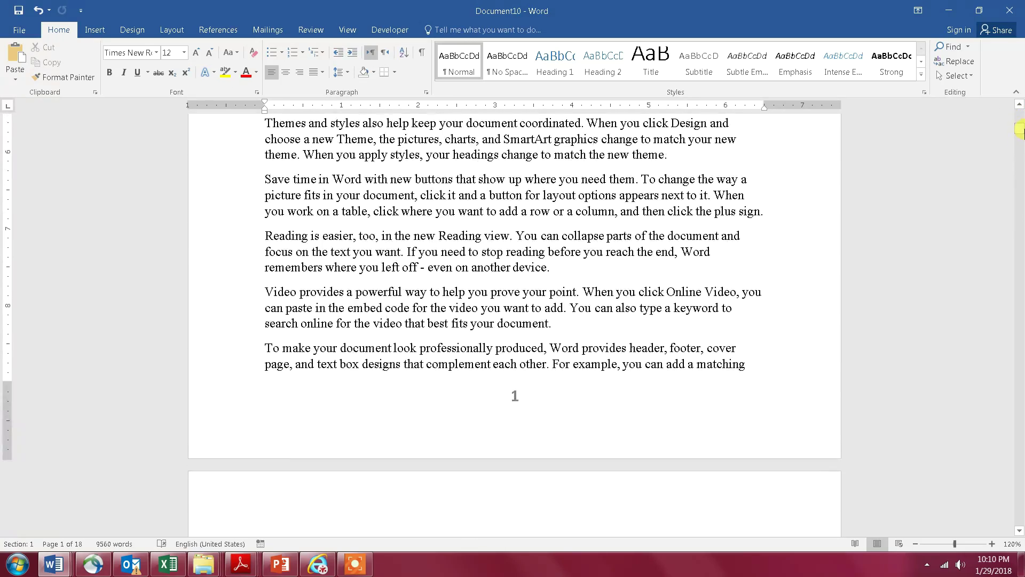
- Add 'My Footer #1' beneath the page number in page 1's footer, then return to the body text
{"action": "double_click", "coordinate": [377, 422]}
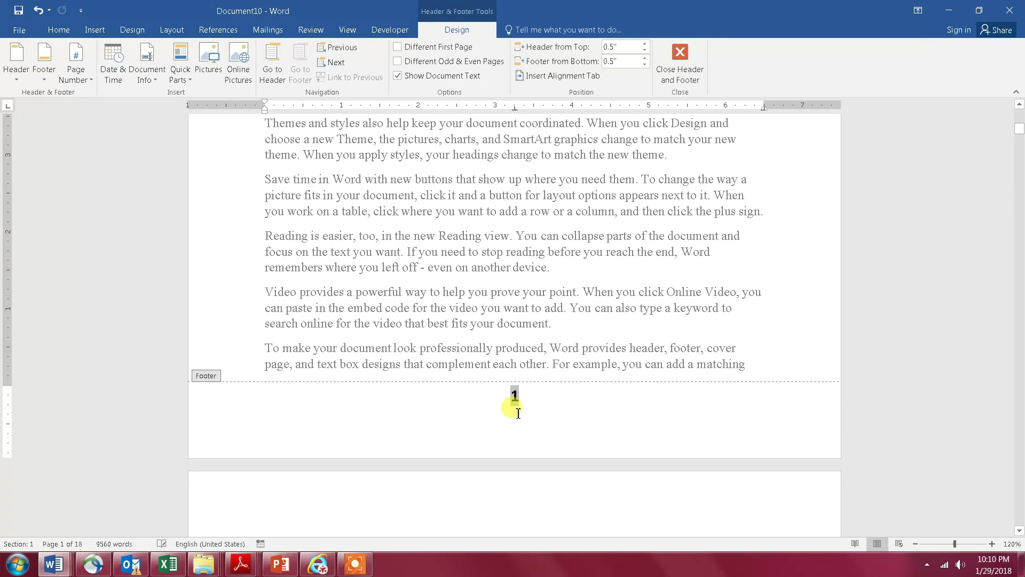
{"action": "type", "text": "M"}
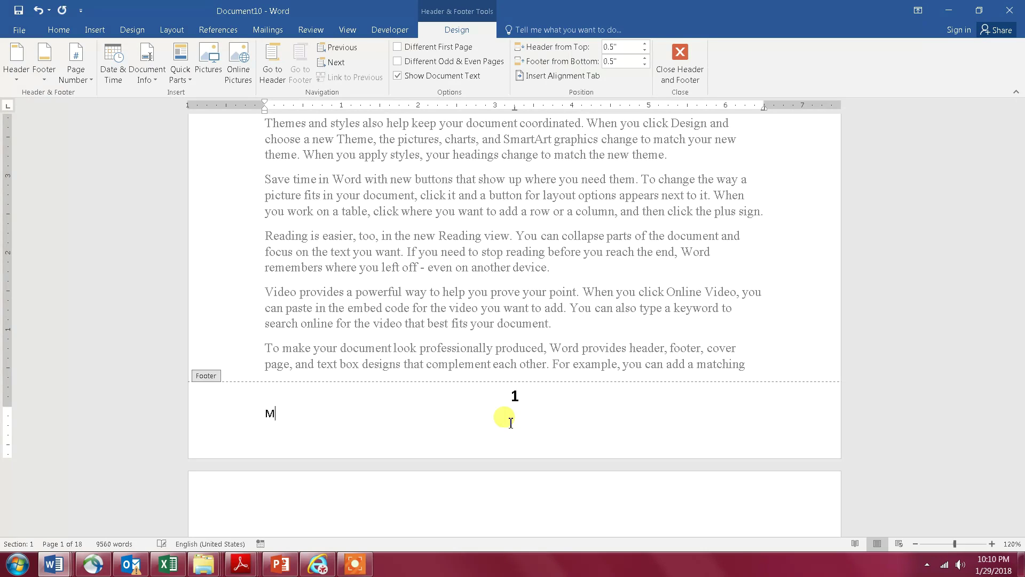
{"action": "type", "text": "y Footer #1"}
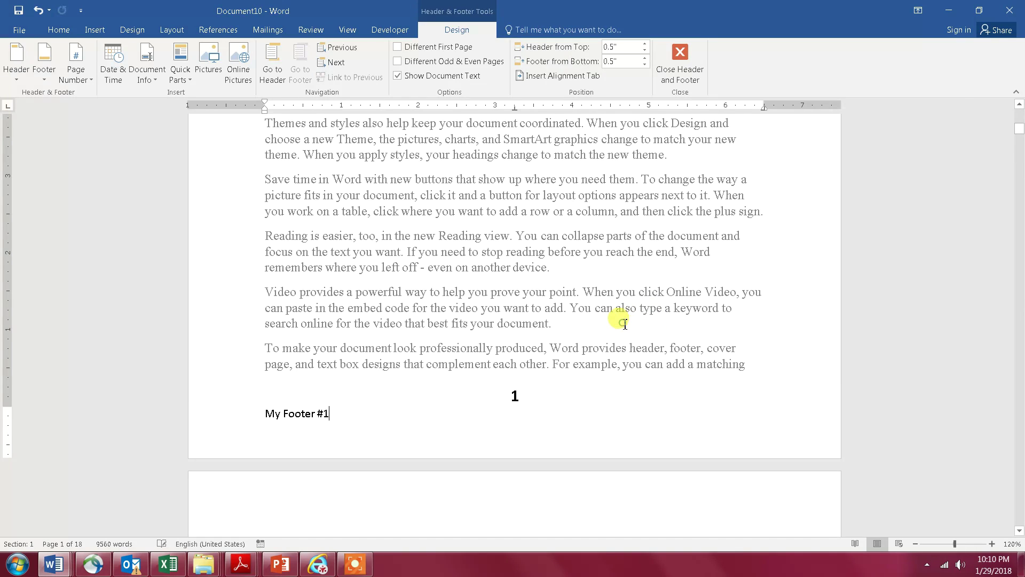
{"action": "double_click", "coordinate": [622, 323]}
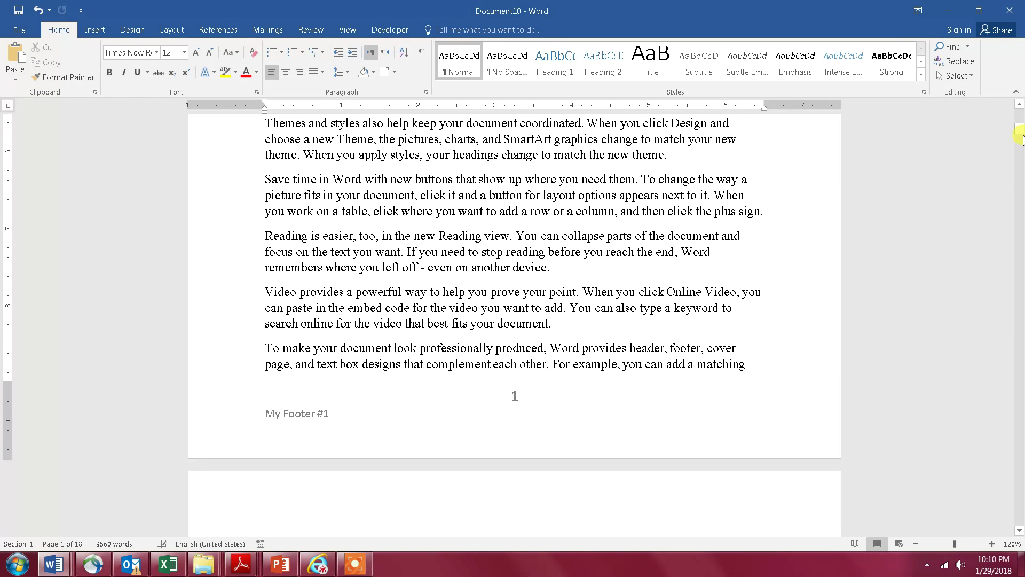
- Scroll to the page 1/2 boundary and place the cursor right after the word 'matching'
{"action": "mouse_move", "coordinate": [1020, 130]}
{"action": "left_mouse_down"}
{"action": "mouse_move", "coordinate": [1020, 177]}
{"action": "mouse_move", "coordinate": [1020, 131]}
{"action": "left_mouse_up"}
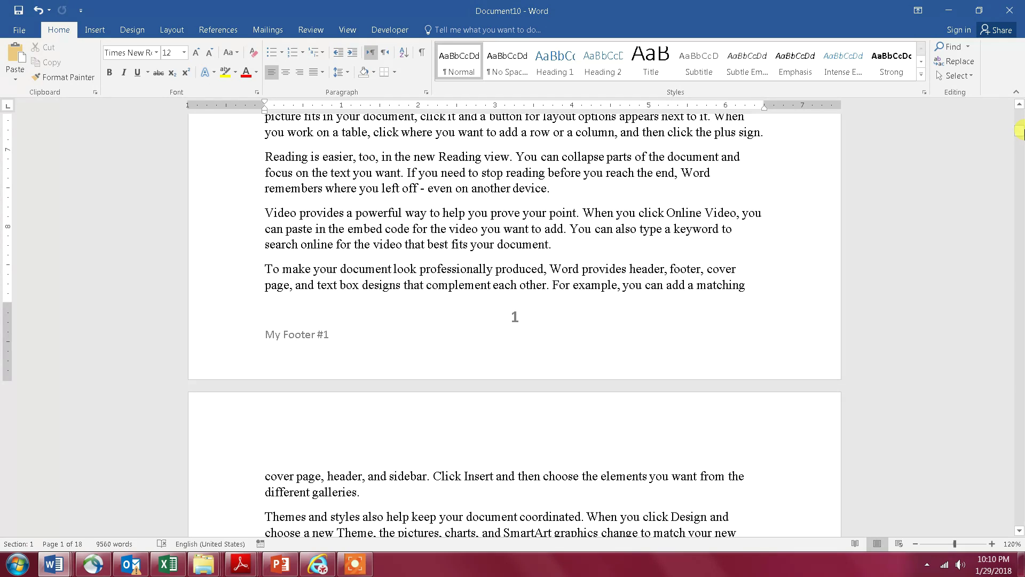
{"action": "left_click", "coordinate": [754, 287]}
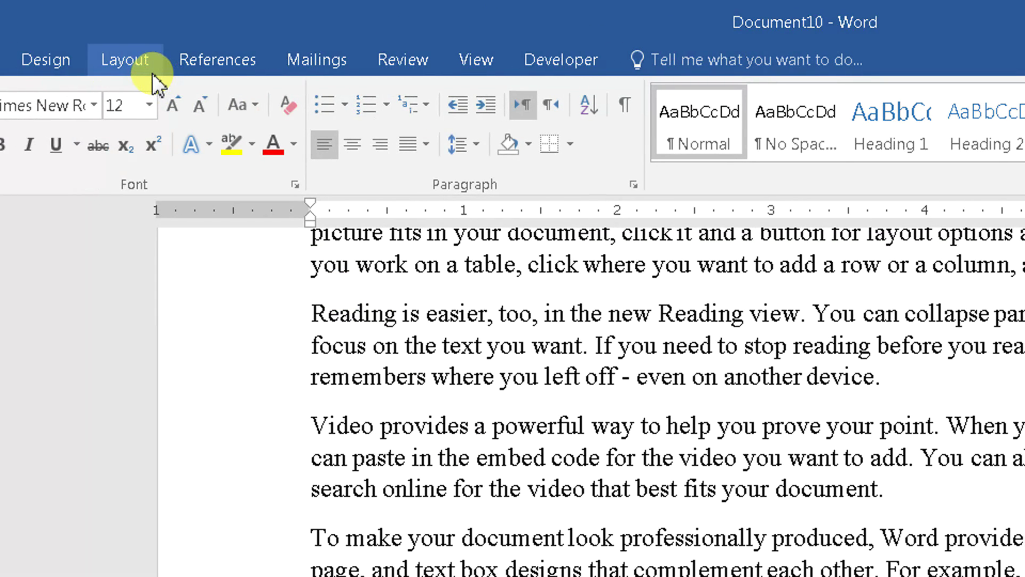
- Insert a Next Page section break after 'matching' so section 2 begins on page 2
{"action": "left_click", "coordinate": [74, 27]}
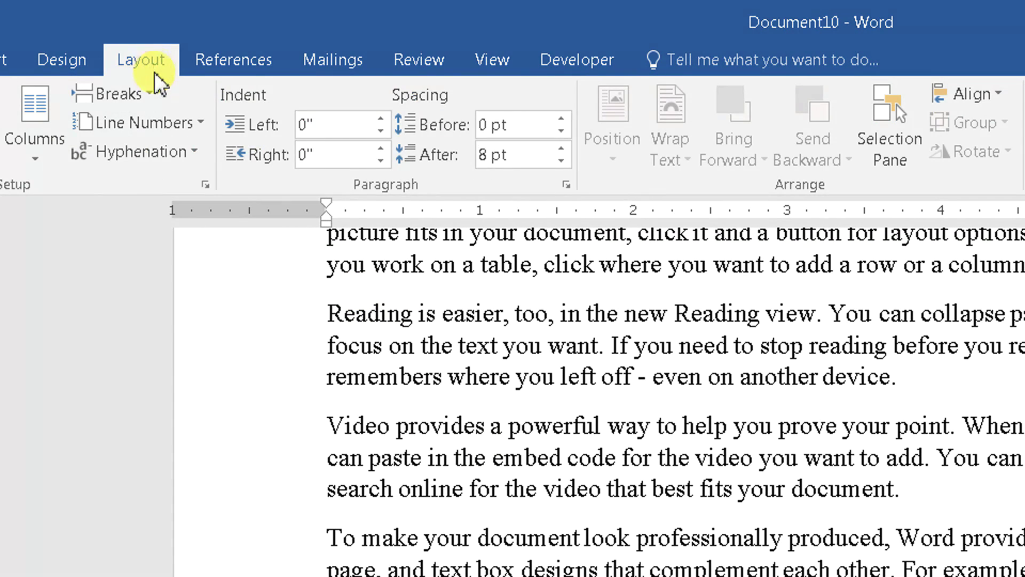
{"action": "left_click", "coordinate": [155, 95]}
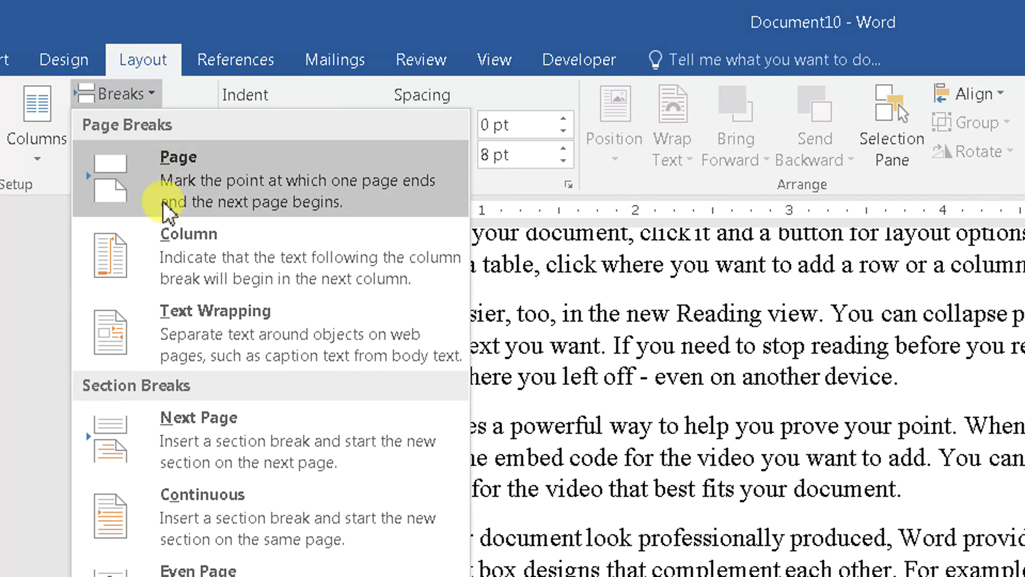
{"action": "left_click", "coordinate": [210, 421]}
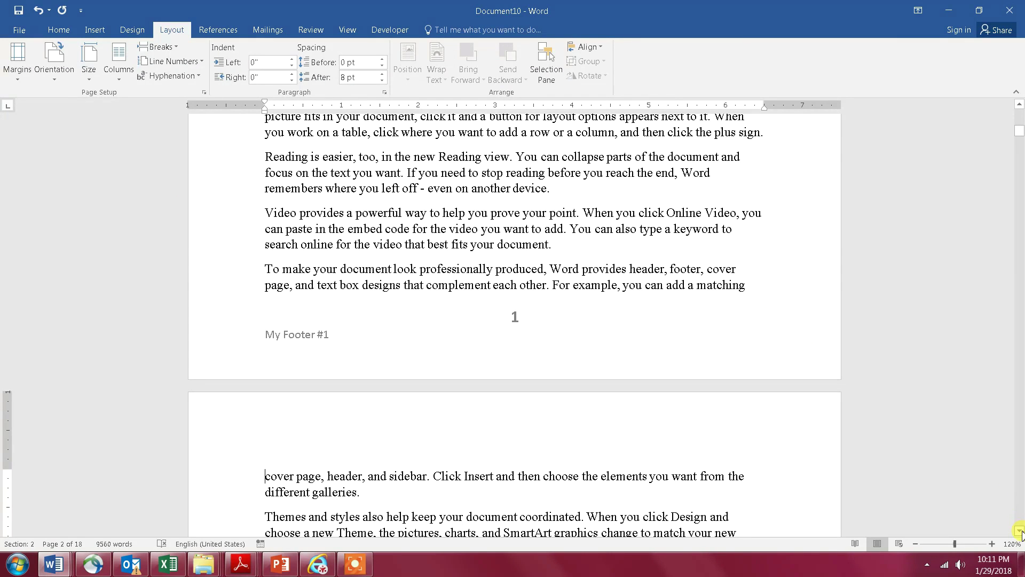
{"action": "left_click_drag", "start_coordinate": [1021, 531], "coordinate": [1021, 531]}
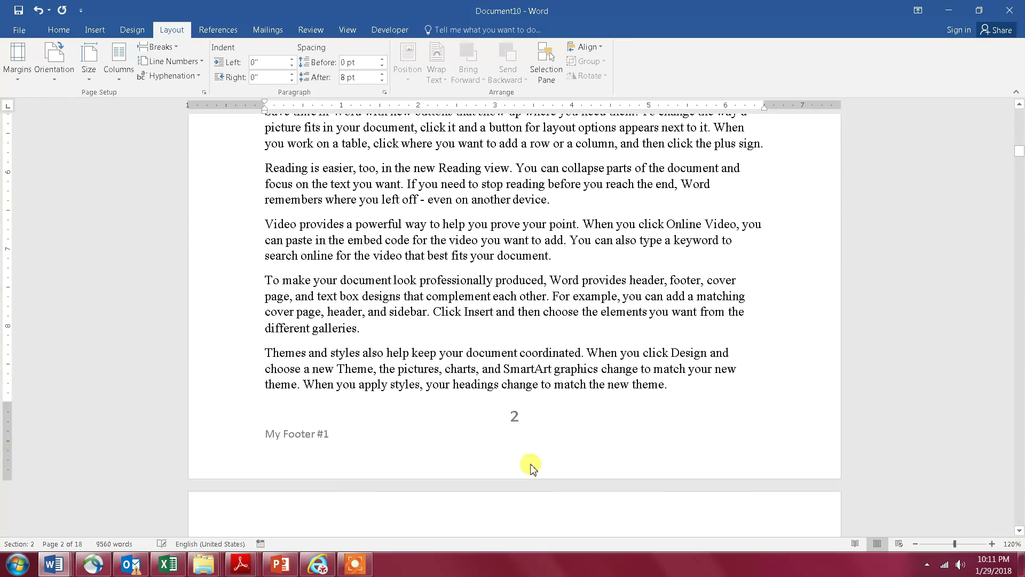
- Unlink section 2's footer from section 1 and remove its 'My Footer #1' text
{"action": "double_click", "coordinate": [314, 445]}
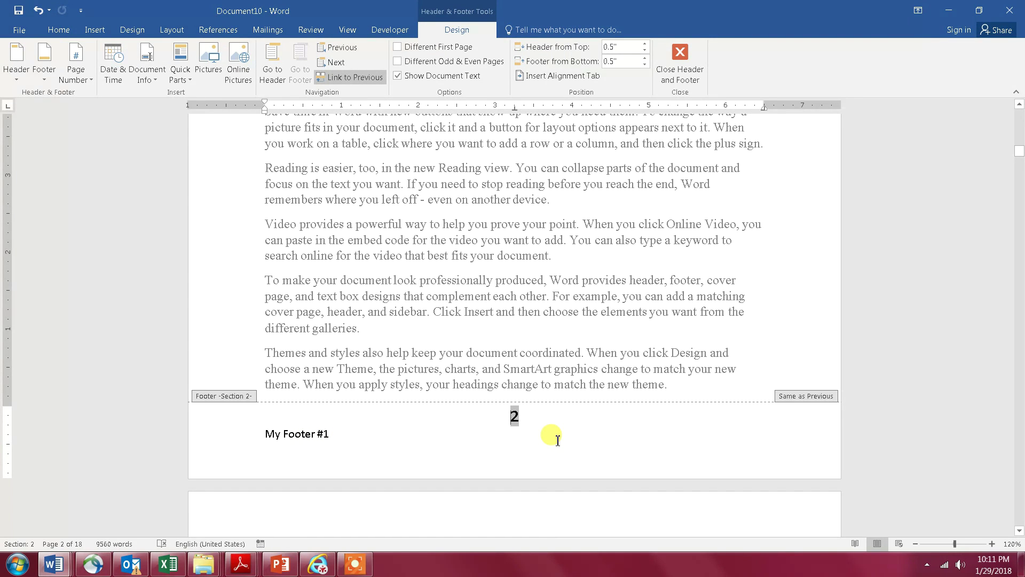
{"action": "left_click", "coordinate": [556, 439]}
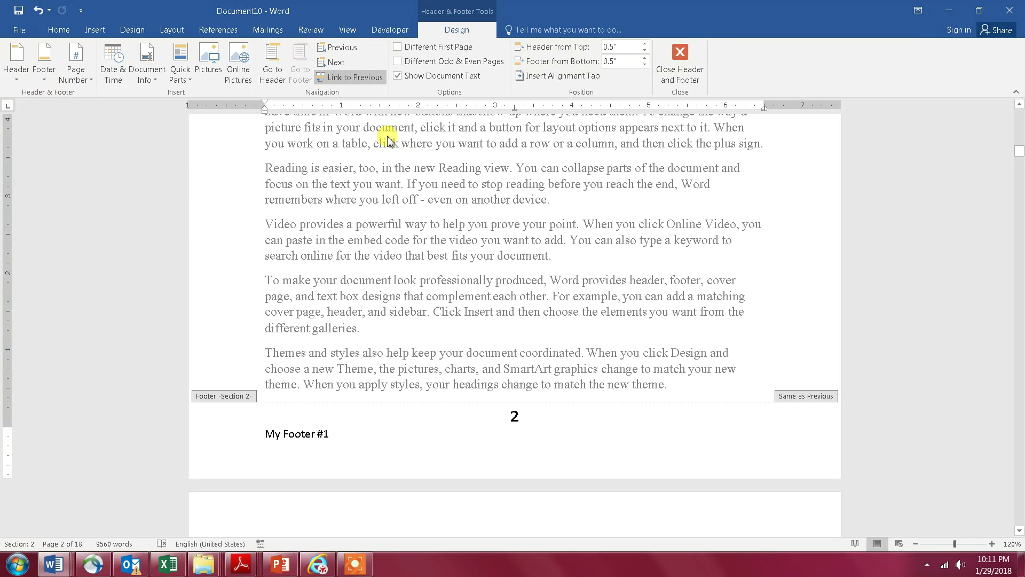
{"action": "left_click", "coordinate": [373, 80]}
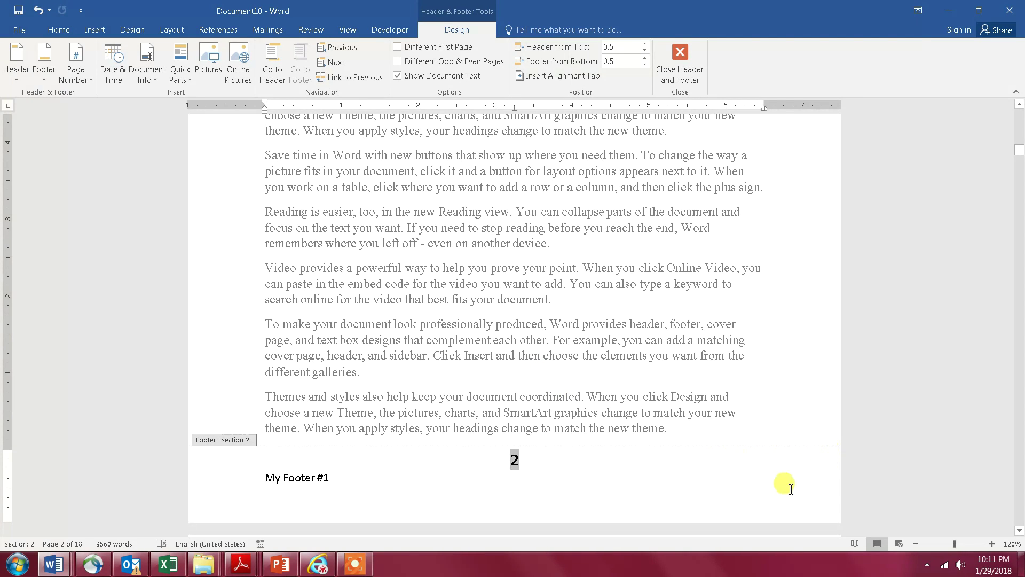
{"action": "left_click", "coordinate": [343, 480]}
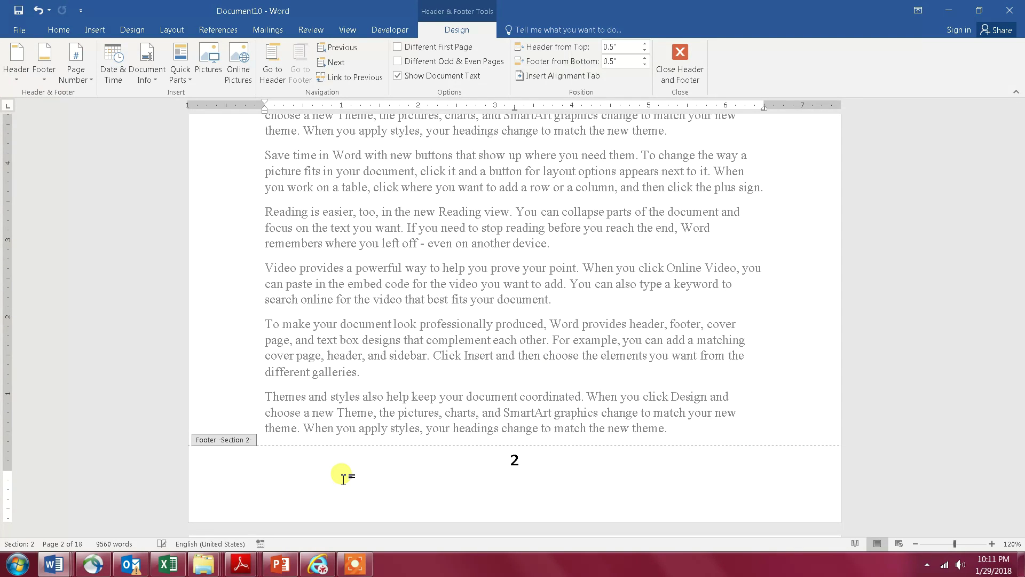
- Close the footer and place the cursor after 'plus sign.' at the end of page 3's text
{"action": "double_click", "coordinate": [534, 347]}
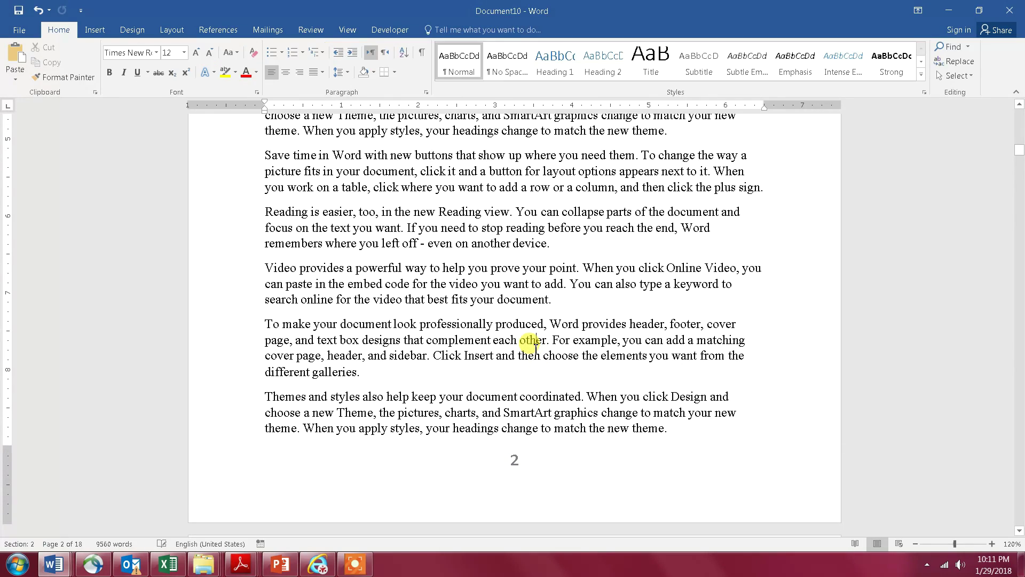
{"action": "left_click_drag", "start_coordinate": [1020, 152], "coordinate": [1017, 197]}
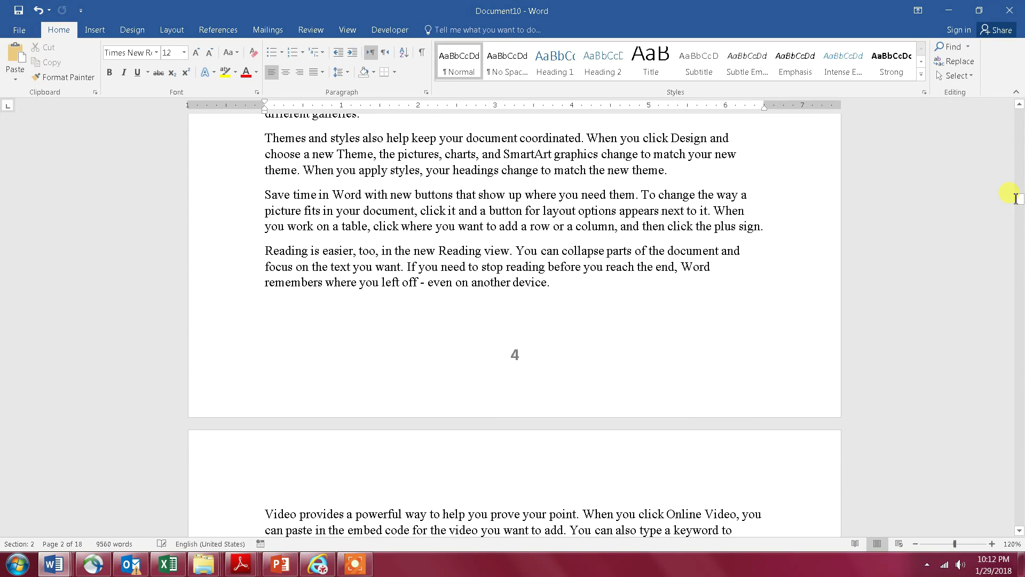
{"action": "double_click", "coordinate": [435, 377]}
{"action": "double_click", "coordinate": [526, 253]}
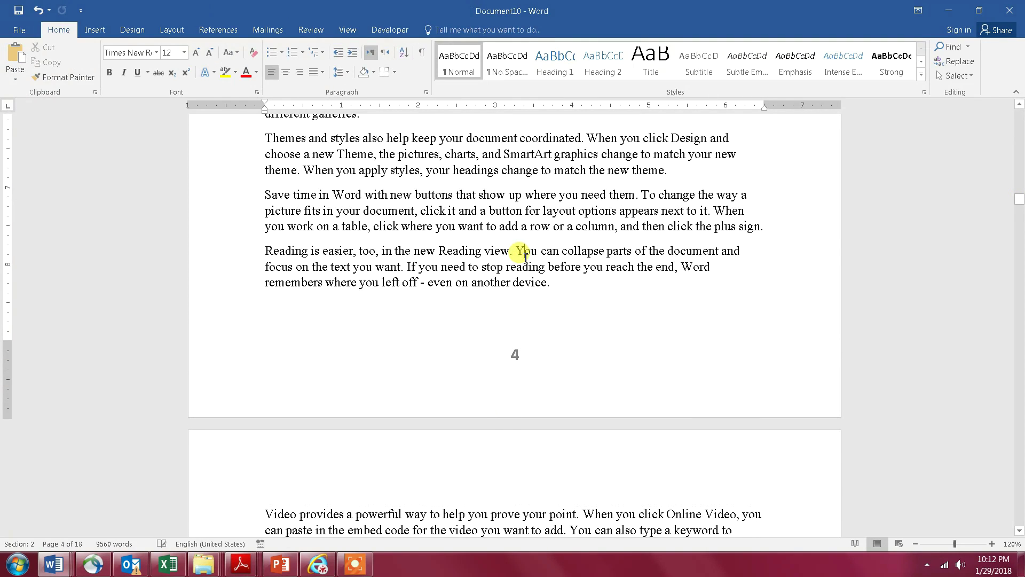
{"action": "left_click_drag", "start_coordinate": [1021, 201], "coordinate": [1020, 181]}
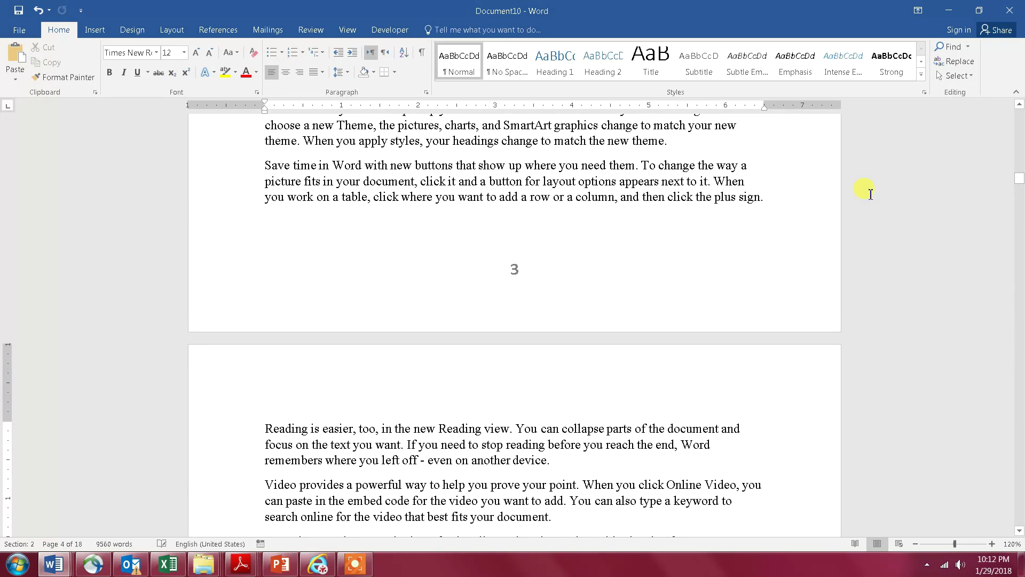
{"action": "left_click", "coordinate": [778, 200]}
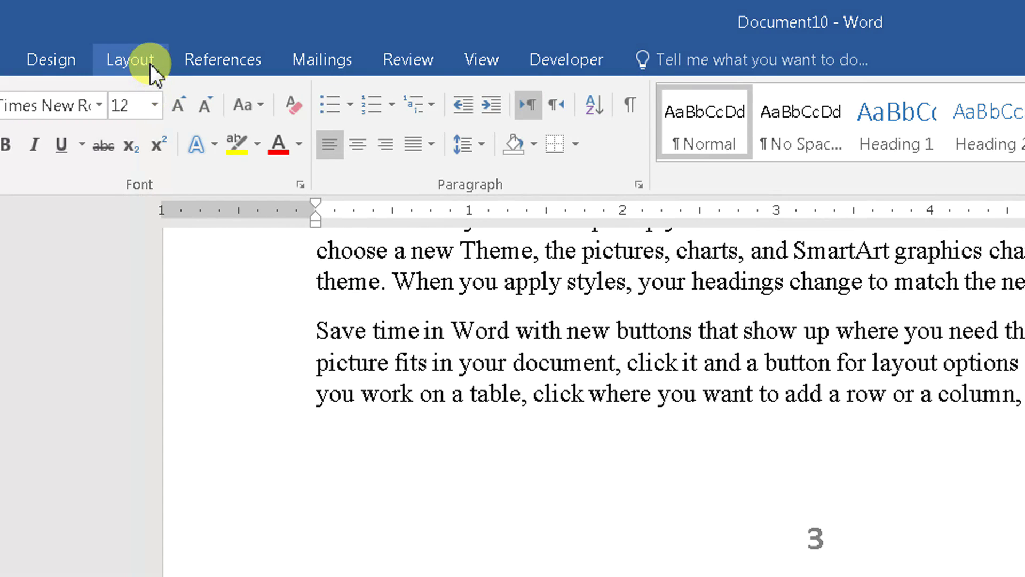
- Insert a Next Page section break after 'plus sign.' and delete the empty line before 'Reading is easier'
{"action": "left_click", "coordinate": [151, 71]}
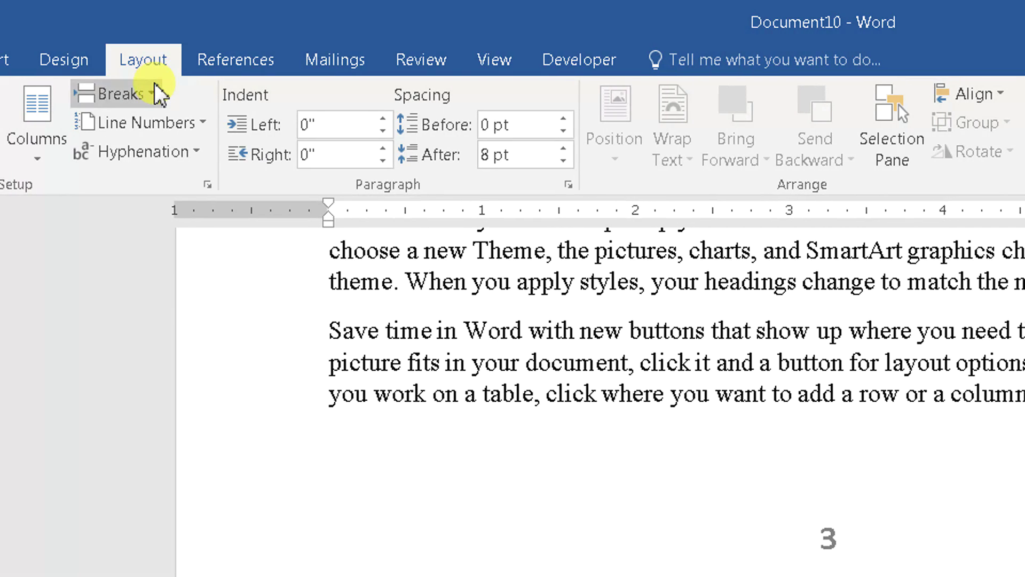
{"action": "left_click", "coordinate": [149, 90]}
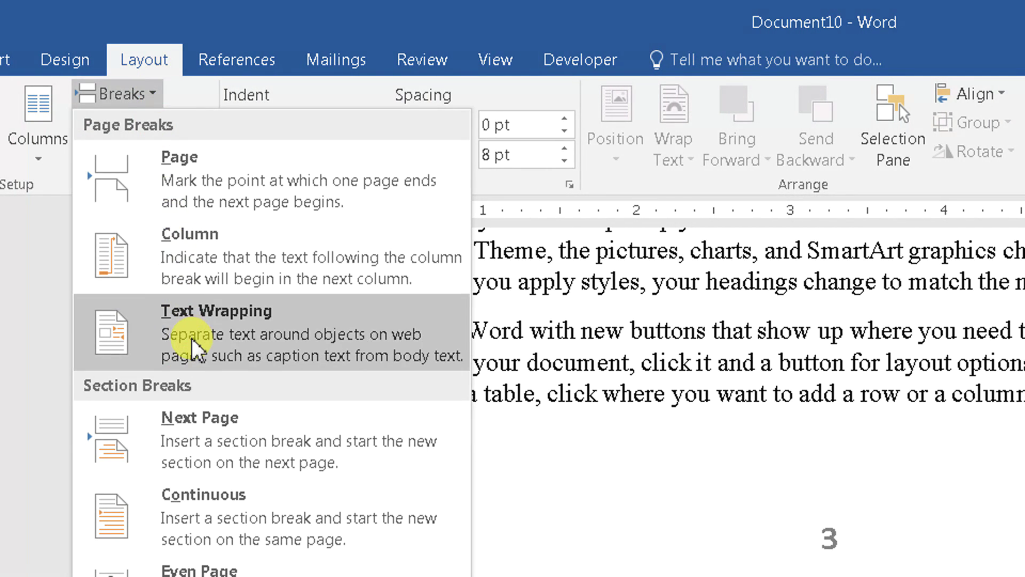
{"action": "left_click", "coordinate": [201, 420]}
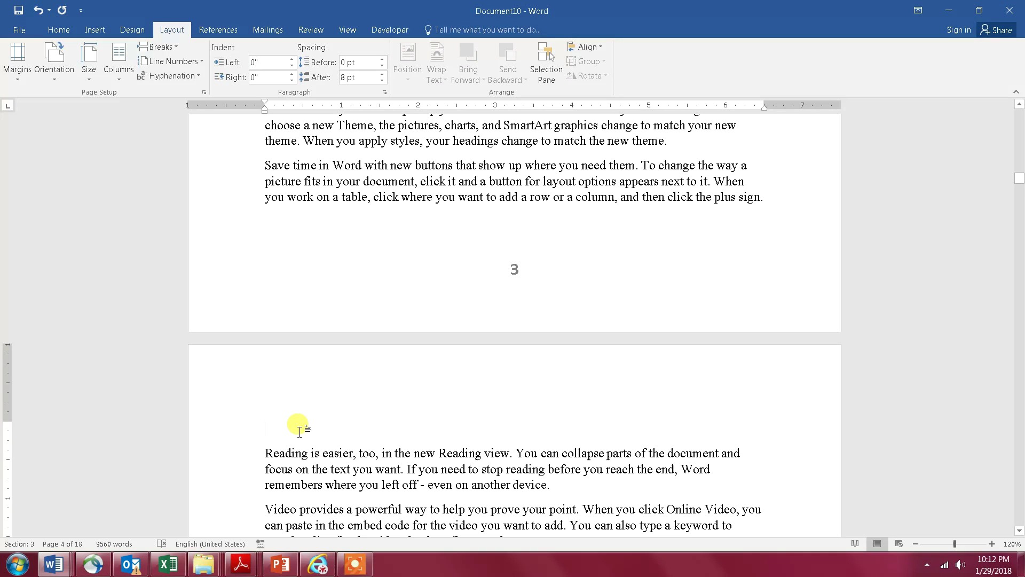
{"action": "key", "text": "Delete"}
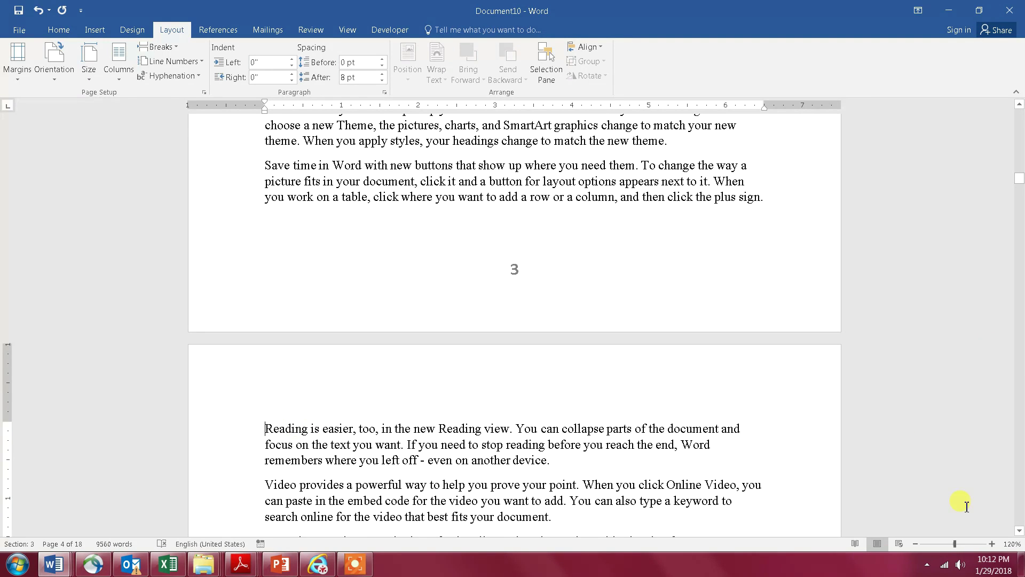
- Unlink page 4's footer from section 2 and add 'My Footer #4' below the page number
{"action": "left_click", "coordinate": [1020, 531]}
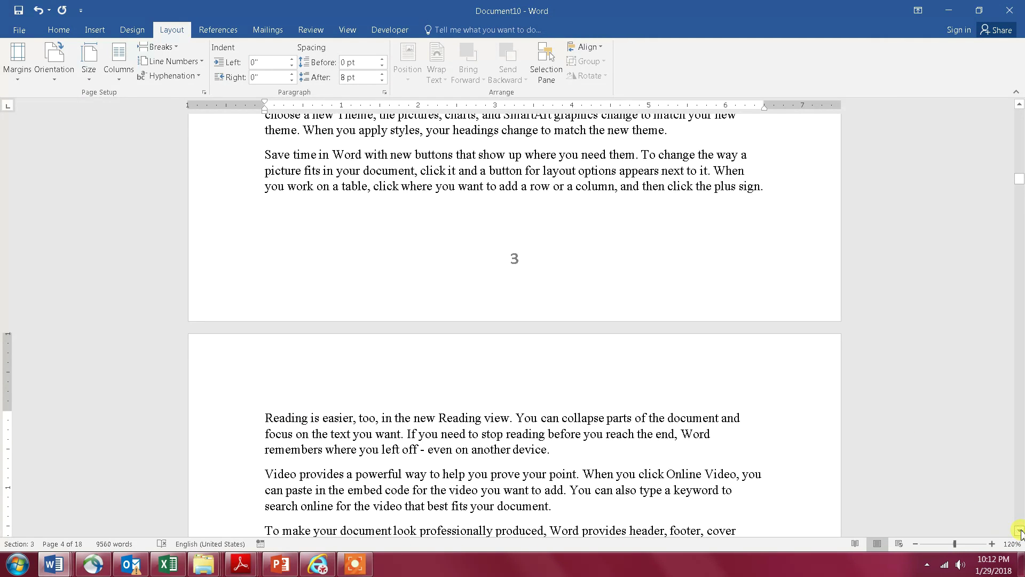
{"action": "left_click_drag", "start_coordinate": [1020, 531], "coordinate": [1021, 532]}
{"action": "double_click", "coordinate": [522, 434]}
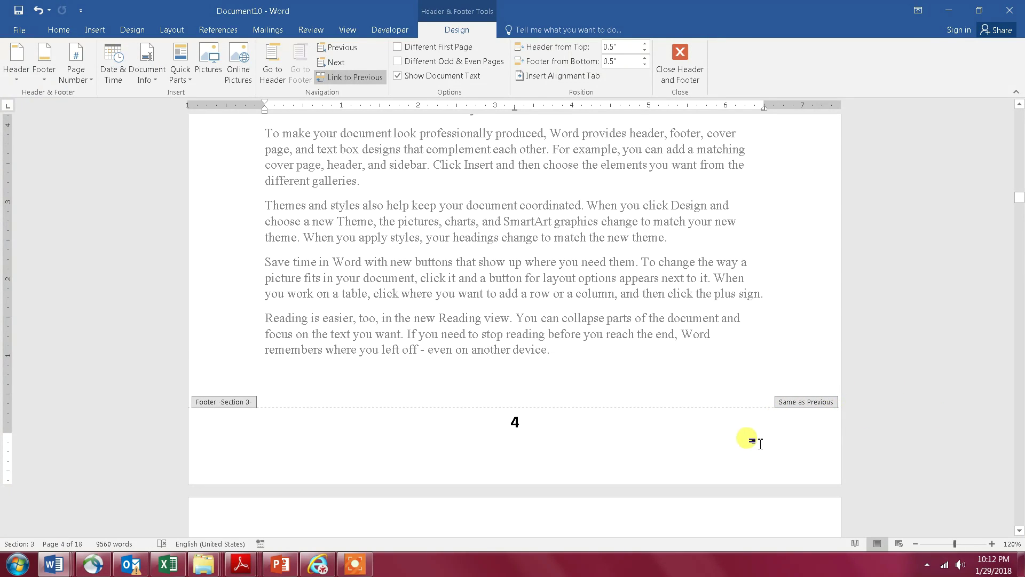
{"action": "left_click", "coordinate": [361, 81]}
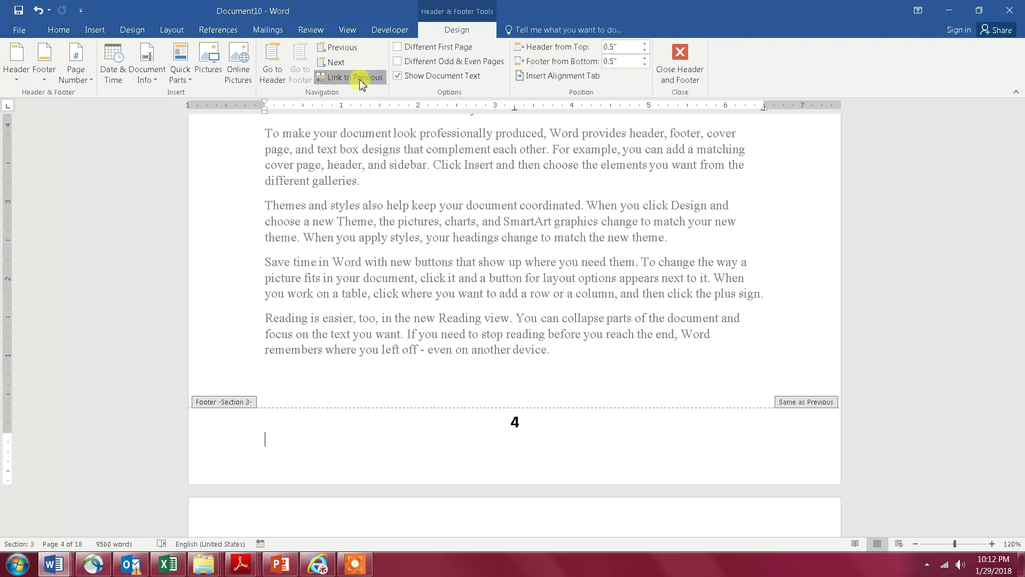
{"action": "left_click", "coordinate": [315, 483]}
{"action": "type", "text": "My"}
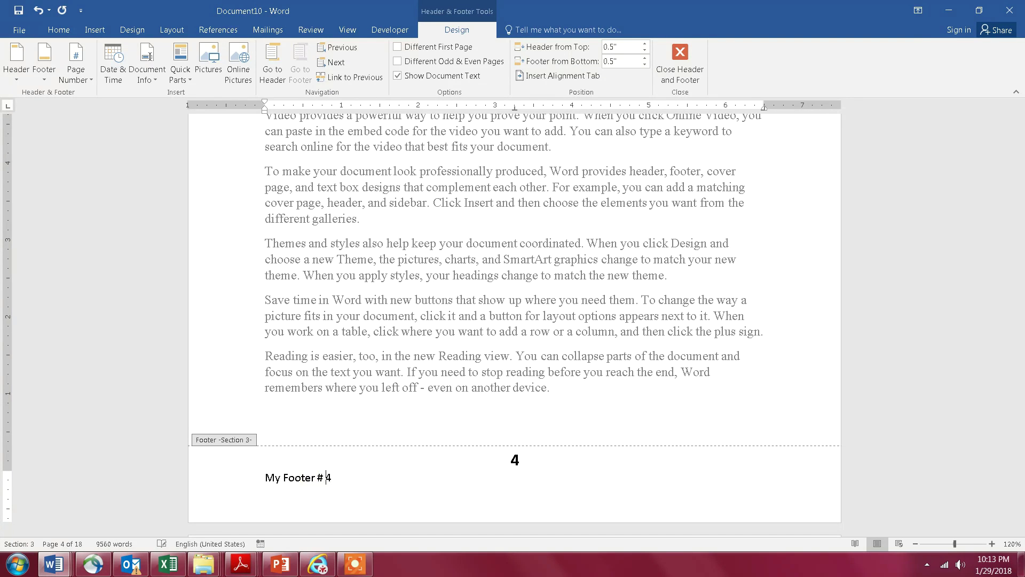
{"action": "left_click", "coordinate": [682, 50]}
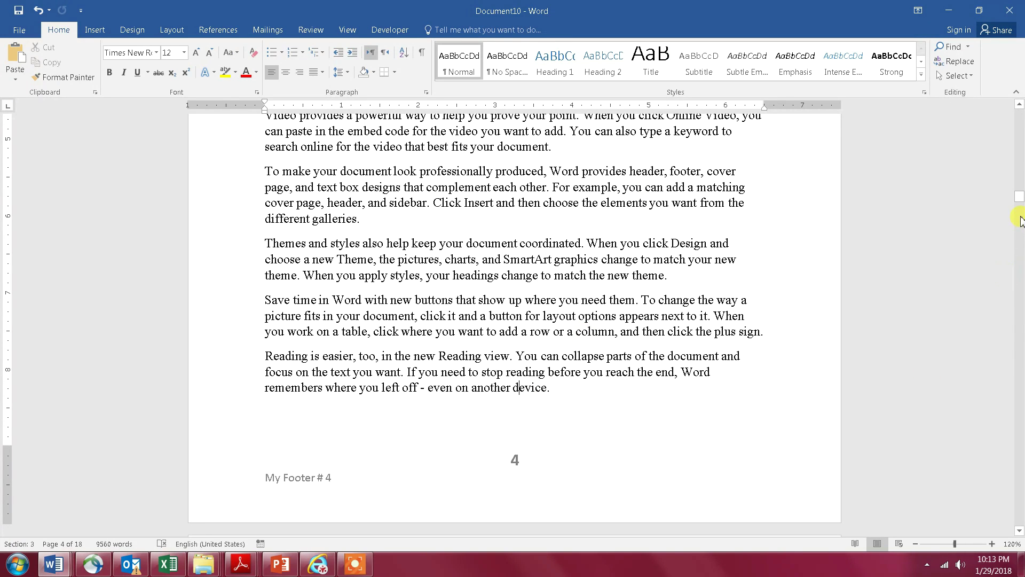
{"action": "left_click_drag", "start_coordinate": [1020, 202], "coordinate": [1020, 256]}
{"action": "left_click_drag", "start_coordinate": [1020, 250], "coordinate": [1020, 198]}
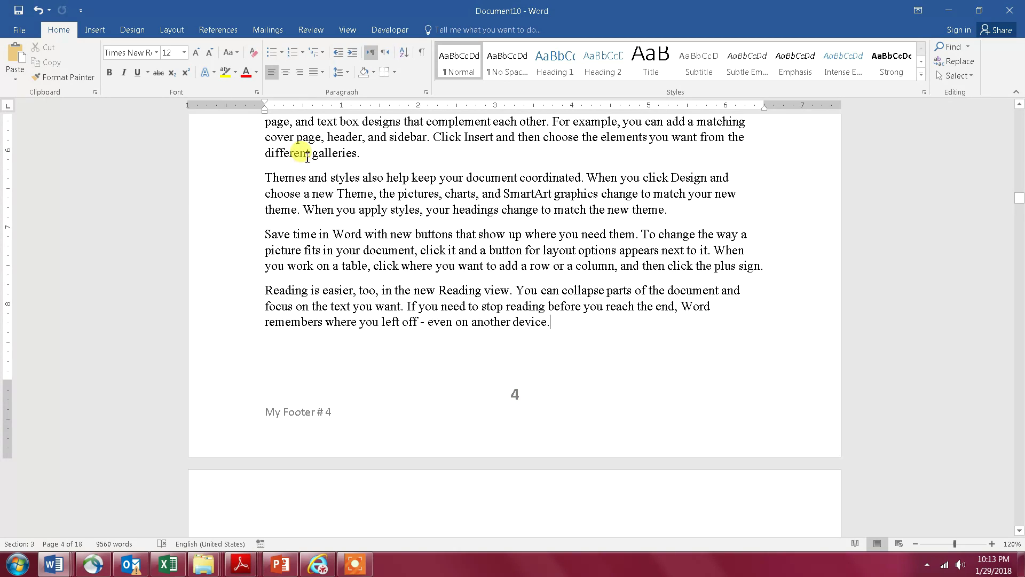
- Add a Next Page section break after the 'Reading is easier' paragraph, starting section 4 on page 5
{"action": "left_click", "coordinate": [170, 30]}
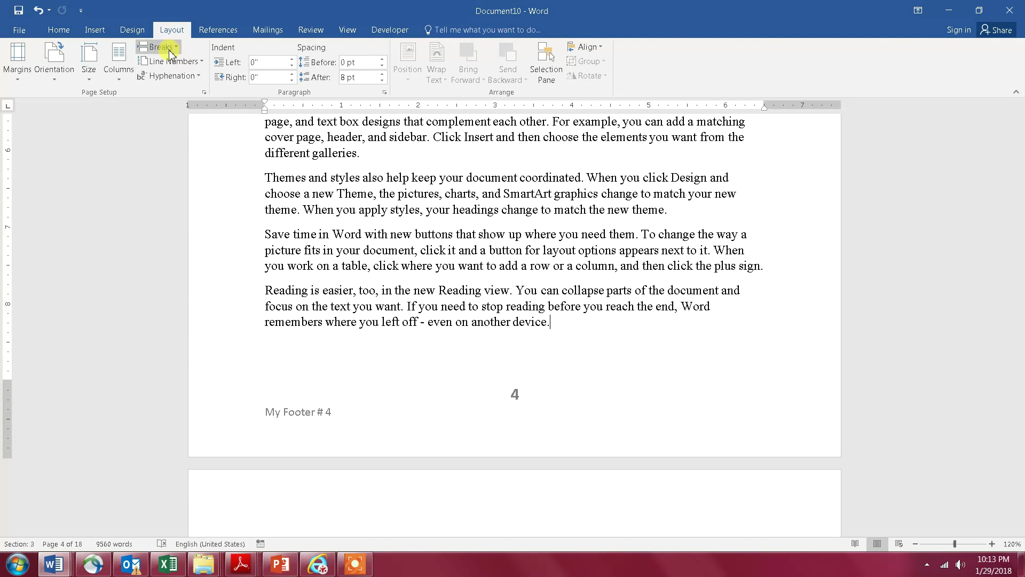
{"action": "left_click", "coordinate": [169, 47]}
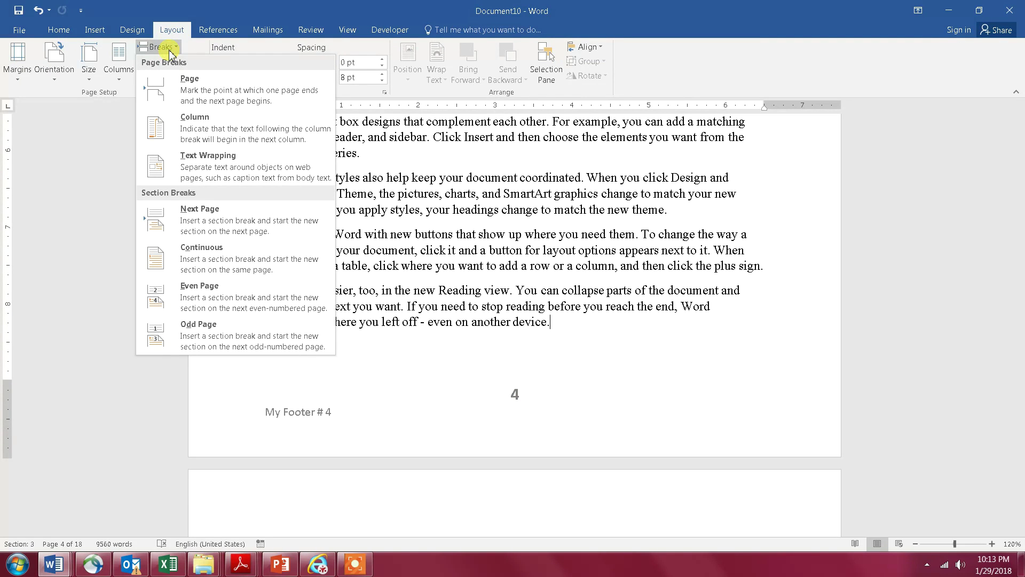
{"action": "left_click", "coordinate": [219, 211]}
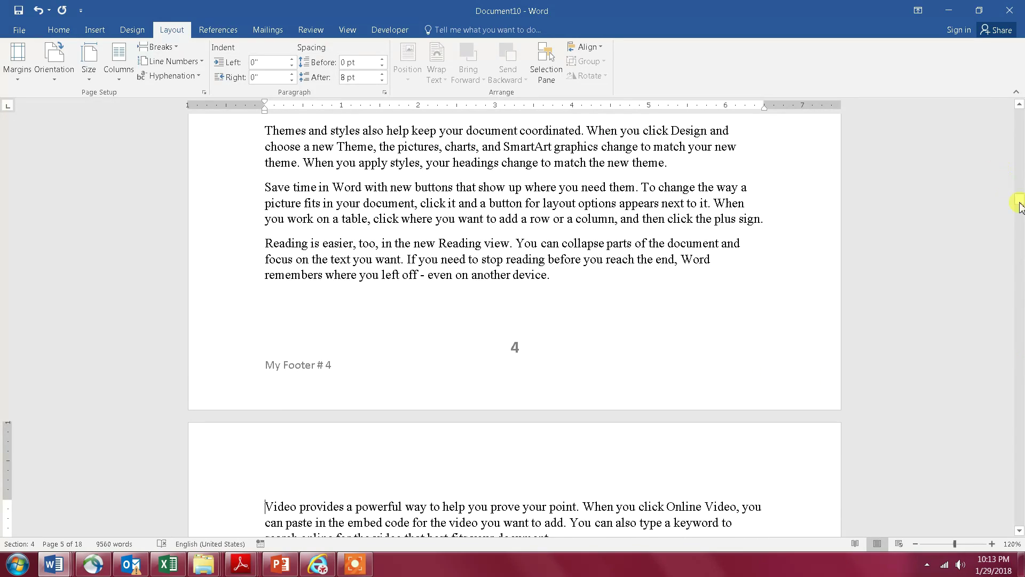
{"action": "left_click_drag", "start_coordinate": [1020, 203], "coordinate": [1019, 223]}
- Unlink section 4's footer from section 3 and delete its 'My Footer # 4' line, leaving page number 5
{"action": "left_click", "coordinate": [444, 321]}
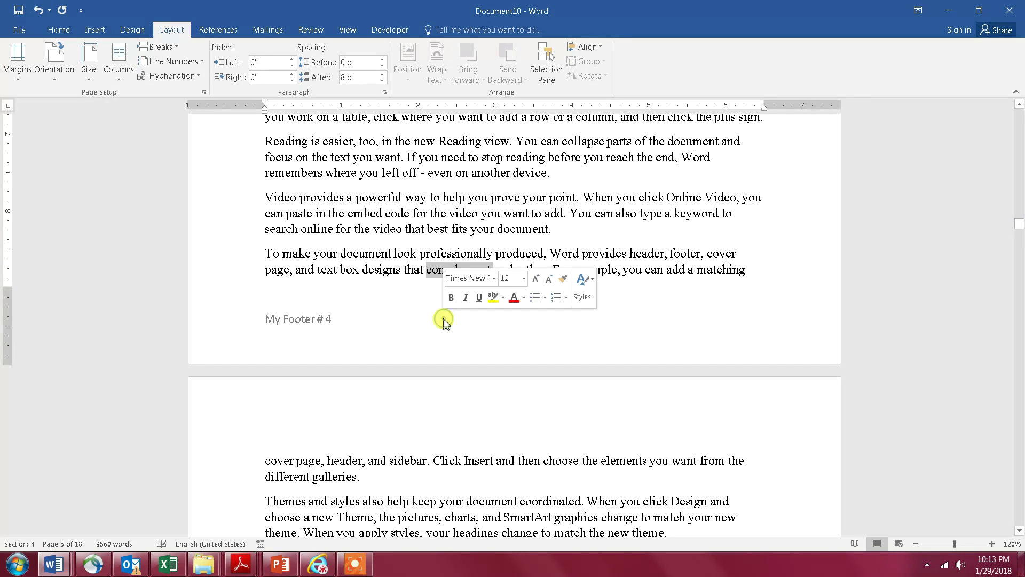
{"action": "double_click", "coordinate": [341, 320]}
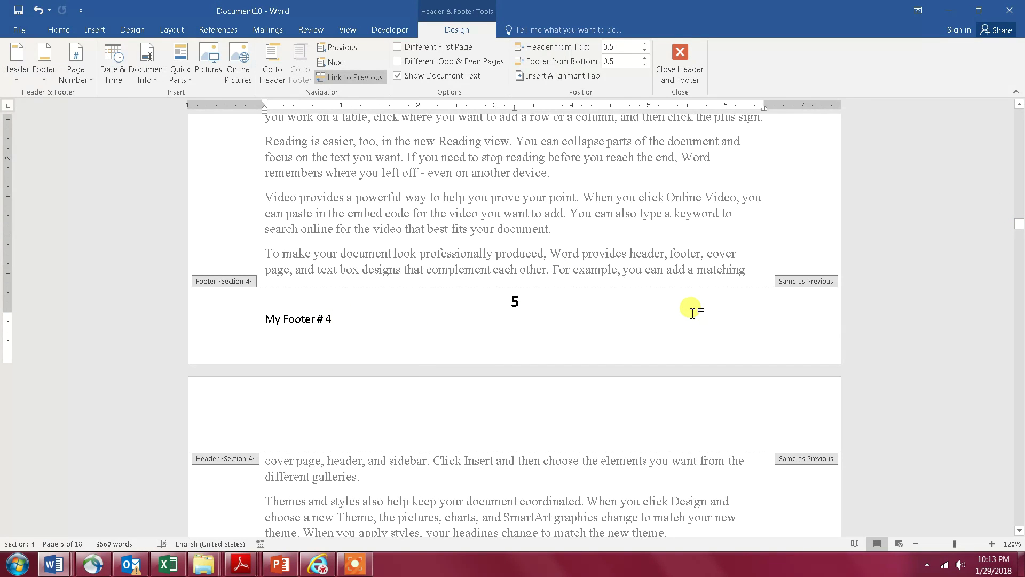
{"action": "left_click", "coordinate": [370, 78]}
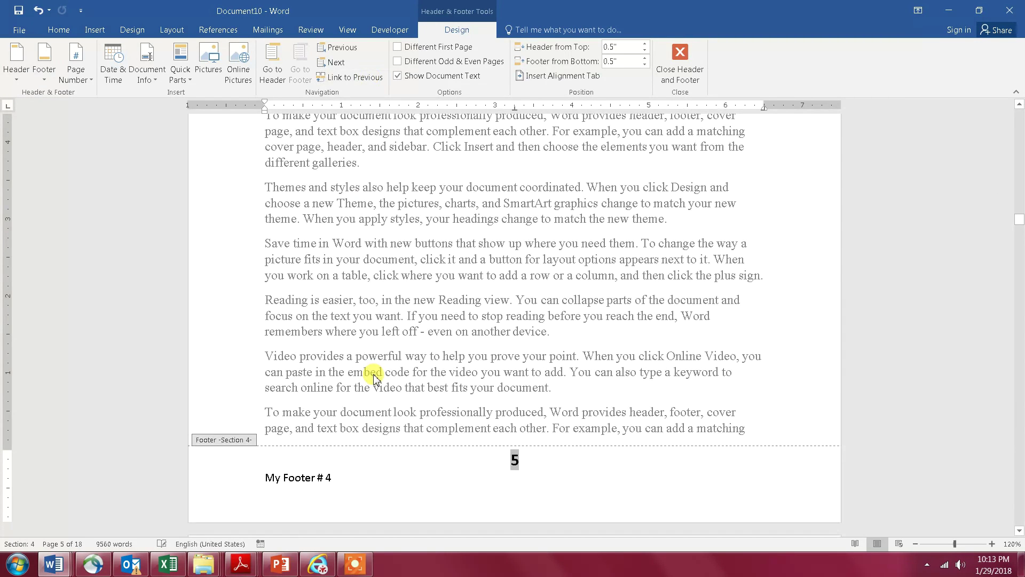
{"action": "triple_click", "coordinate": [336, 497]}
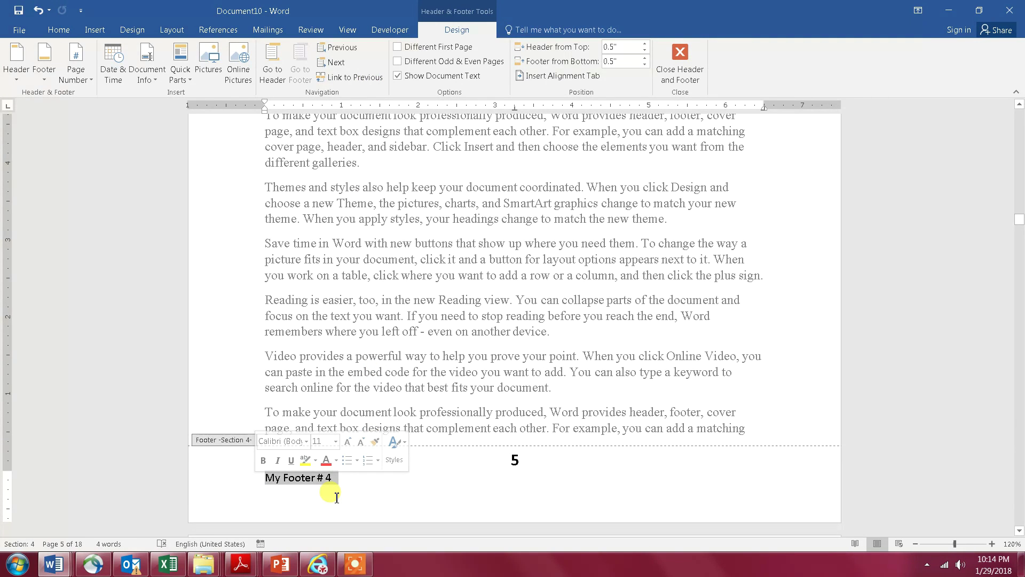
{"action": "key", "text": "Delete"}
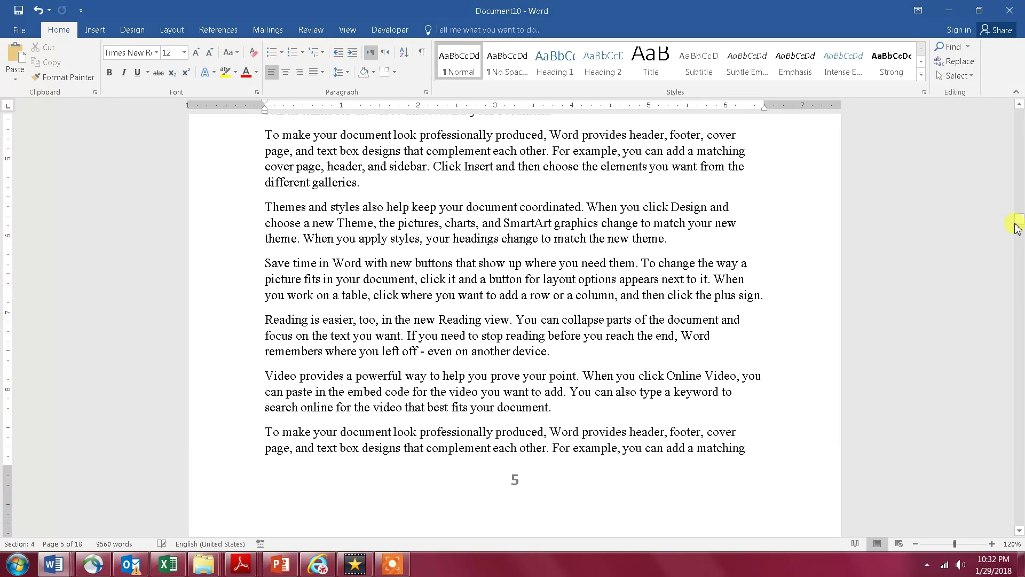
{"action": "left_click_drag", "start_coordinate": [1021, 223], "coordinate": [993, 211]}
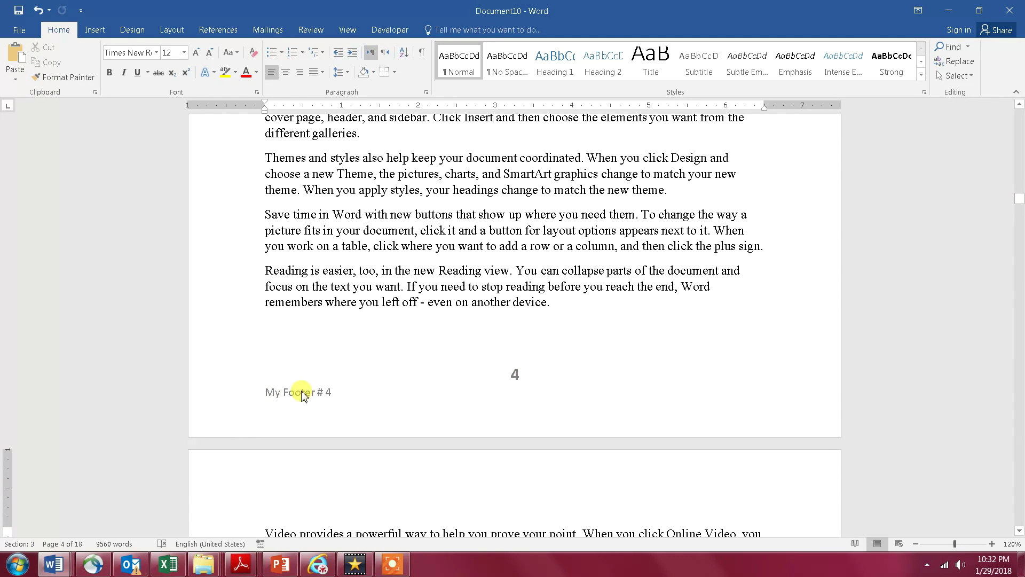
{"action": "left_click_drag", "start_coordinate": [1021, 206], "coordinate": [1021, 130]}
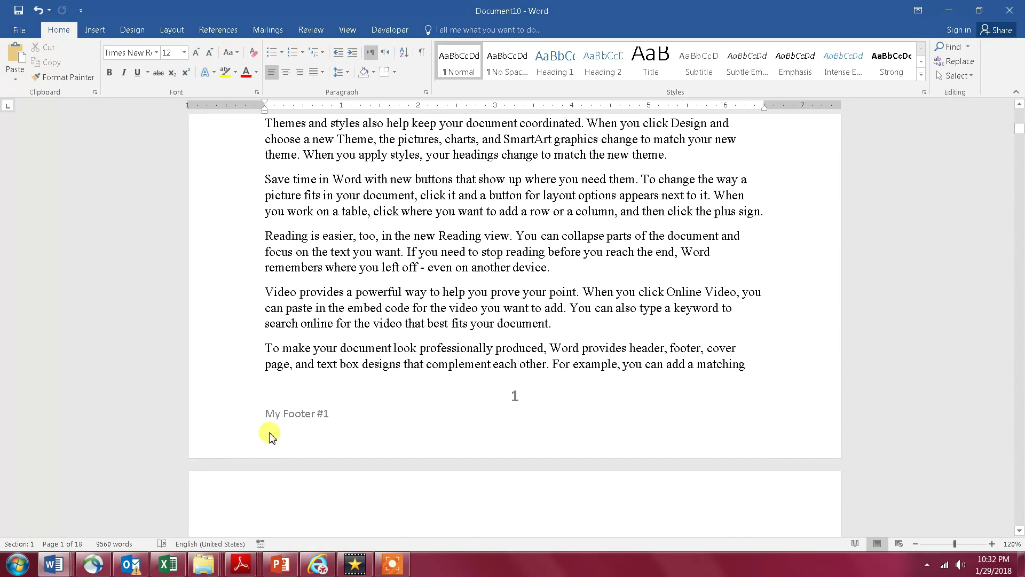